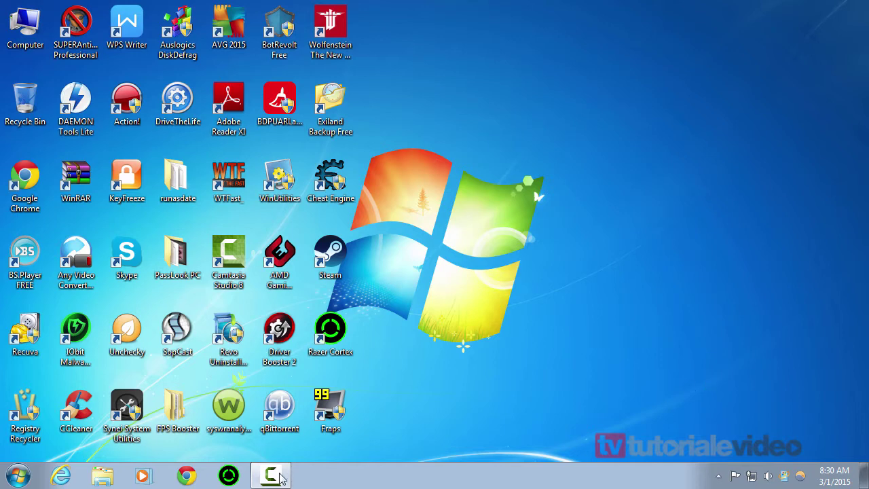
# - Switch to Internet Explorer, search Google for diskspacefan.com and open the official Disk Space Fan website
pyautogui.click(74, 479)
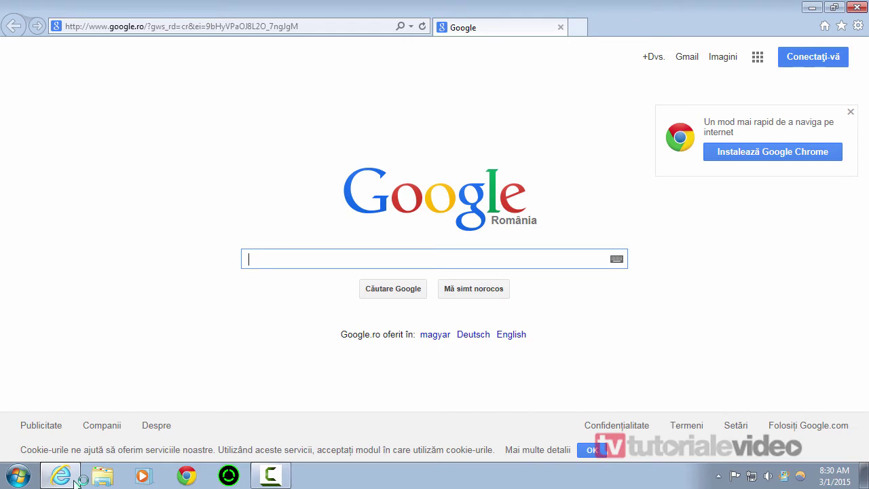
pyautogui.write('disksp')
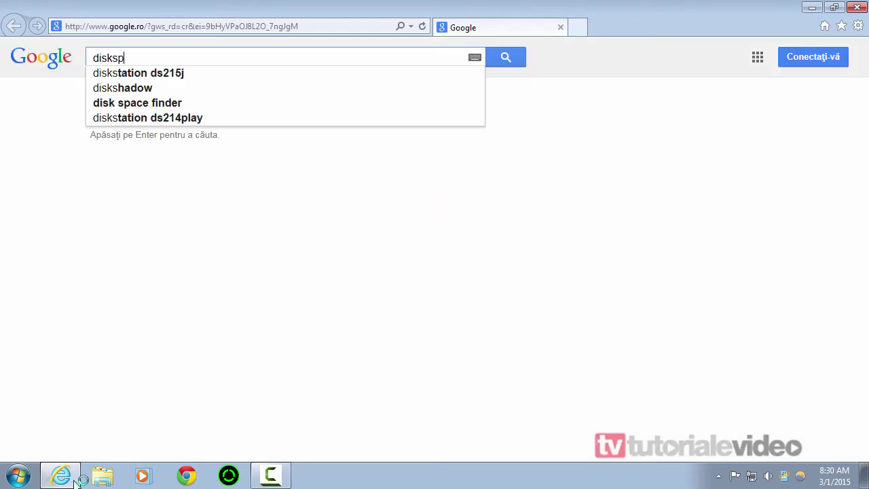
pyautogui.write('acefan')
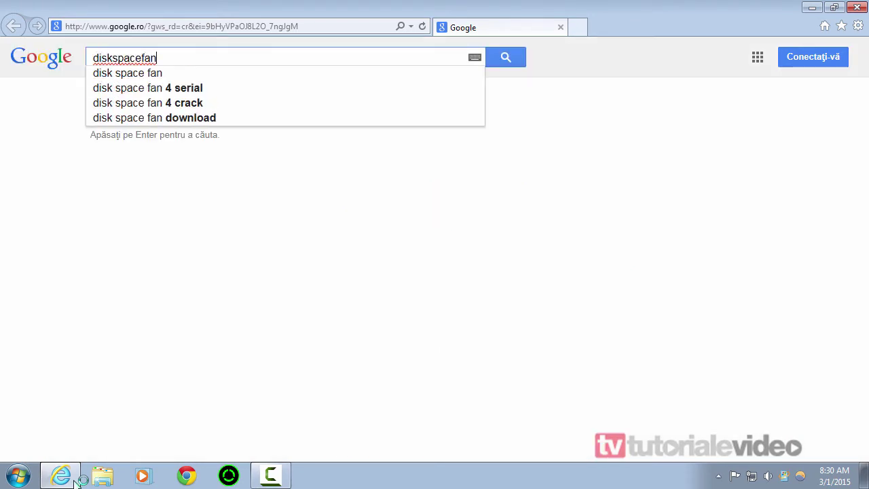
pyautogui.press('BackSpace')
pyautogui.write('.com')
pyautogui.press('Return')
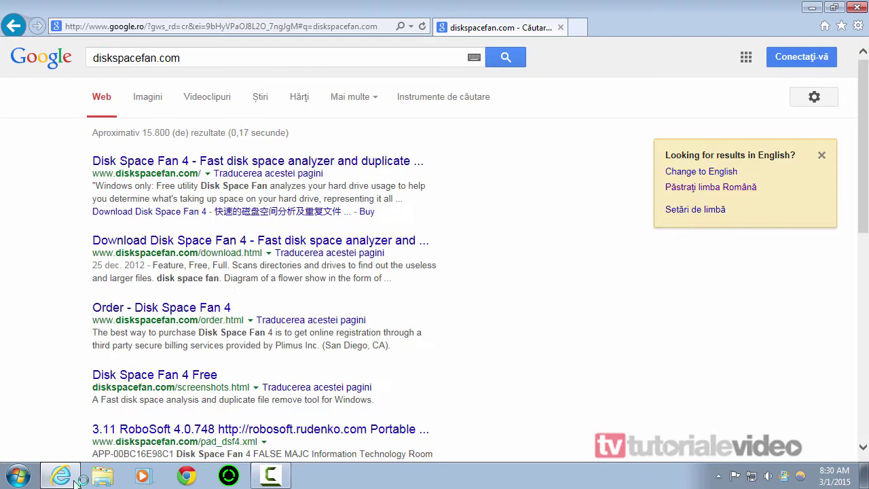
pyautogui.click(203, 226)
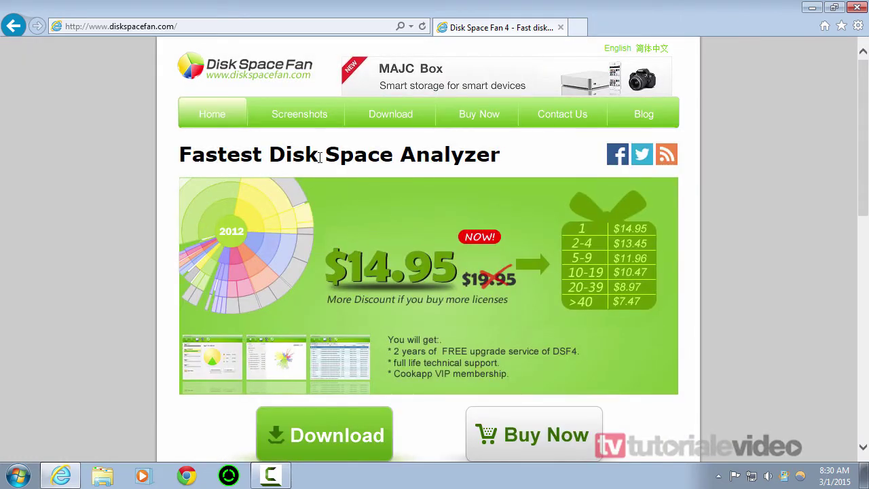
# - Download the Disk Space Fan 4 Free installer, saving dsf4_free_setup.exe to the desktop, and close the browser
pyautogui.click(393, 120)
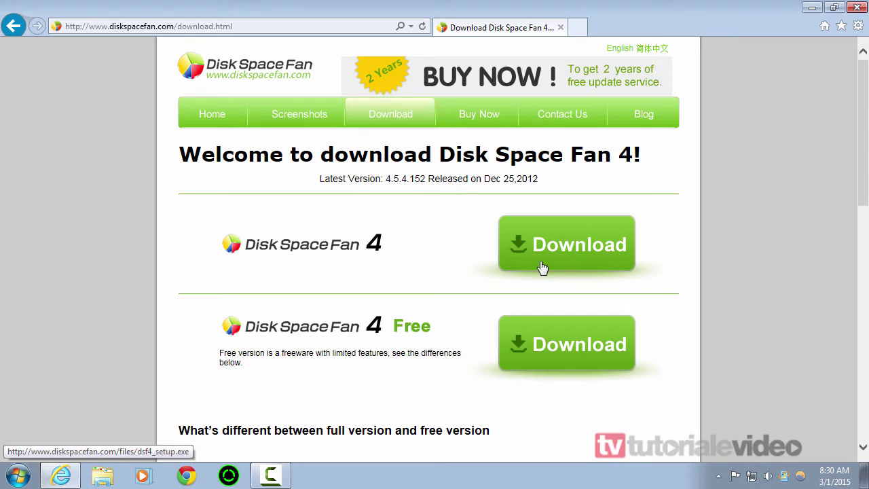
pyautogui.click(553, 343)
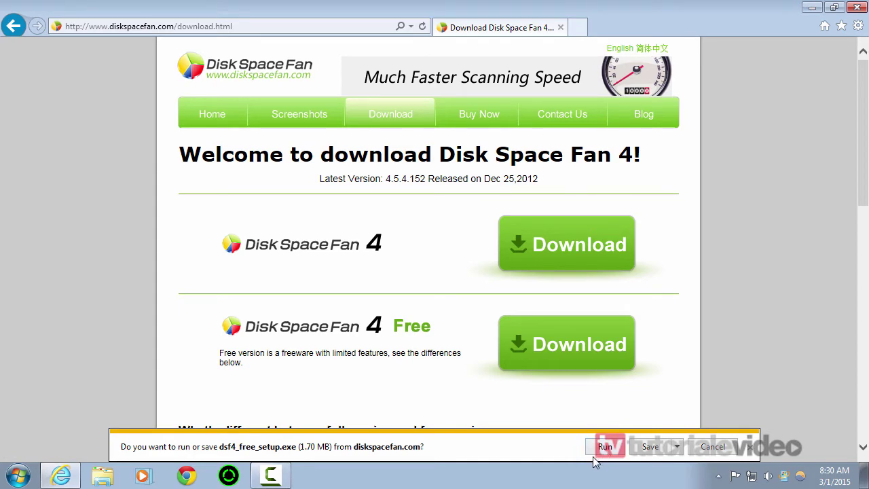
pyautogui.click(677, 446)
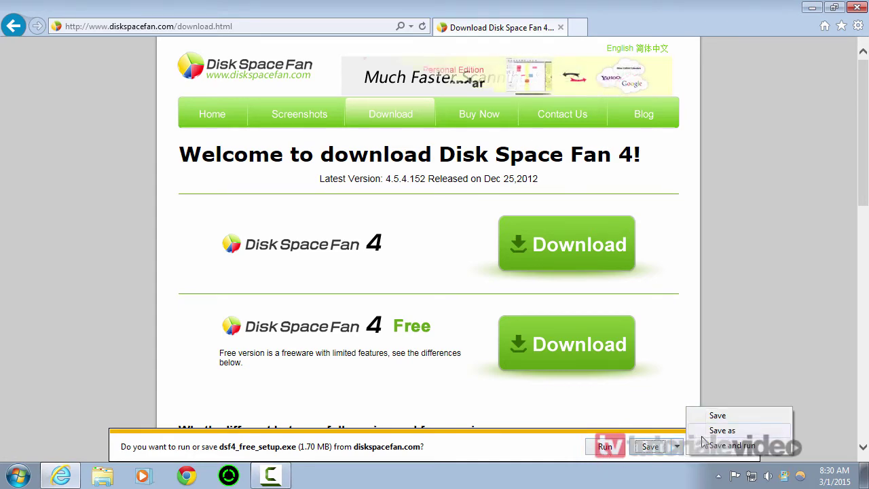
pyautogui.click(700, 429)
pyautogui.click(328, 394)
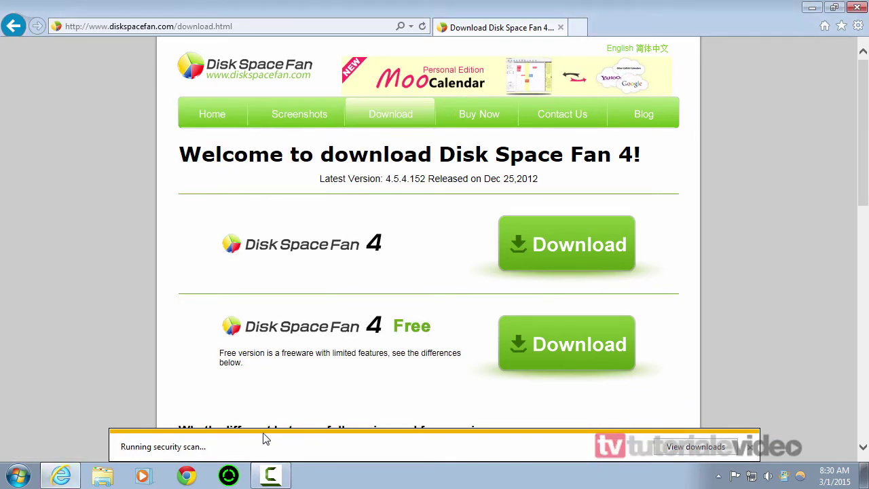
pyautogui.click(857, 7)
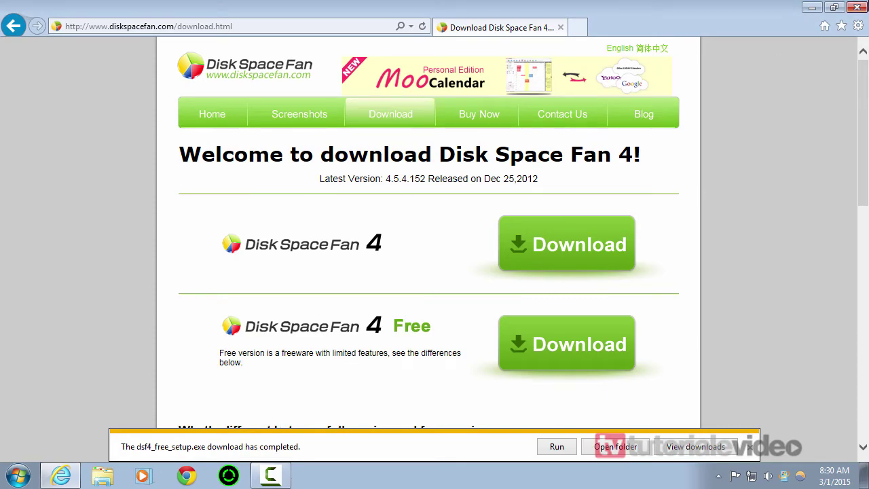
# - Run the downloaded dsf4_free_setup.exe from the desktop and choose English as the setup language
pyautogui.rightClick(470, 399)
pyautogui.click(557, 290)
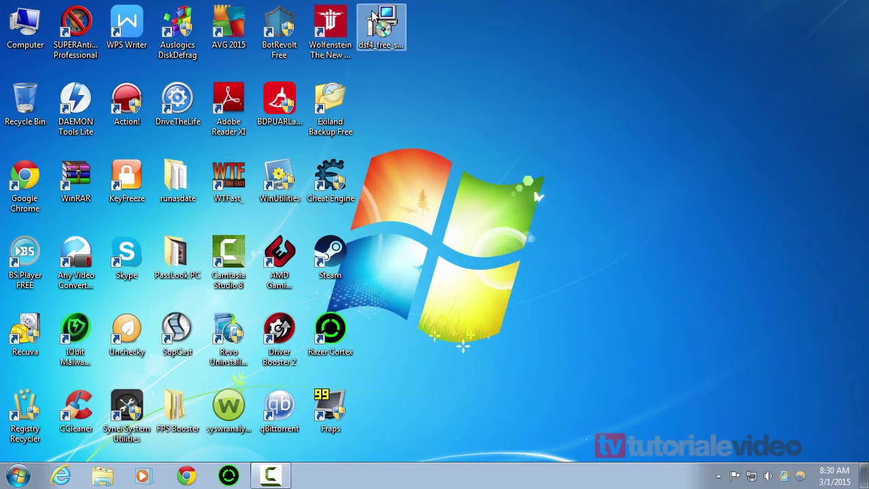
pyautogui.doubleClick(375, 19)
pyautogui.click(473, 251)
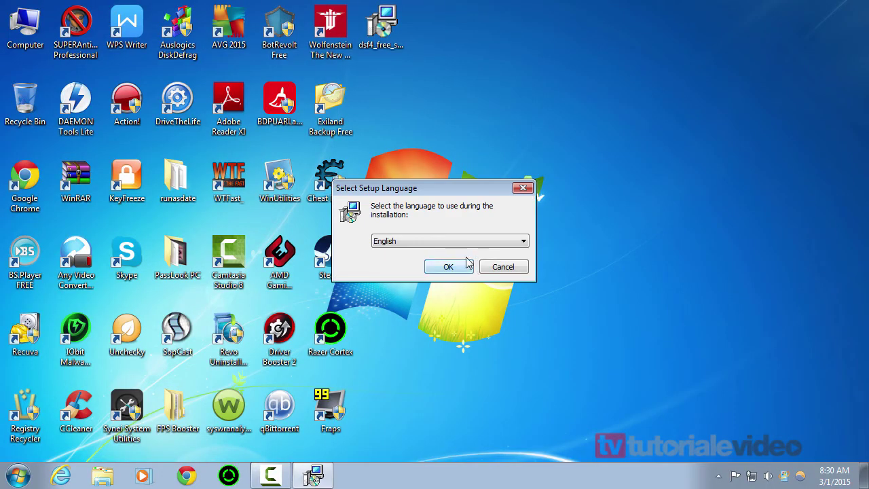
pyautogui.click(459, 243)
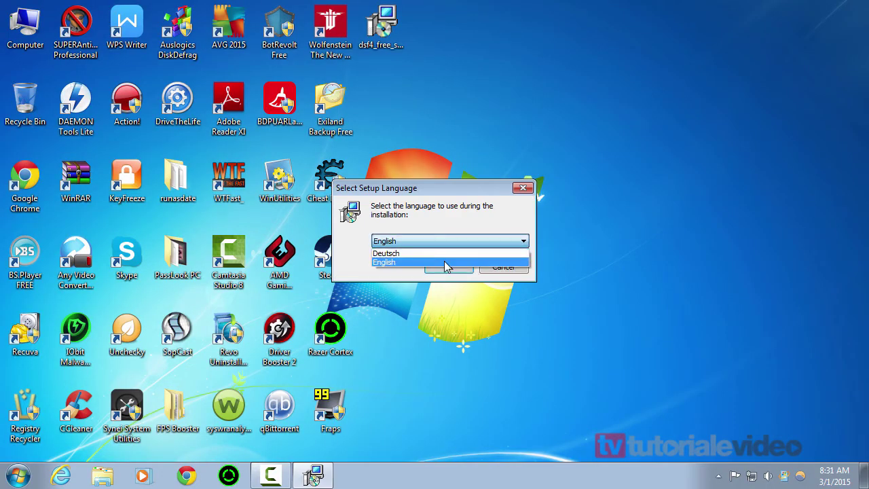
pyautogui.click(398, 263)
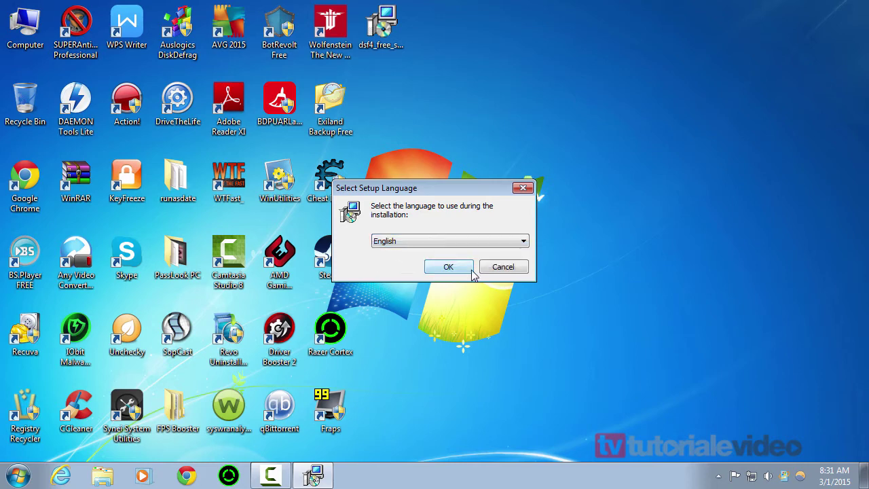
pyautogui.click(464, 267)
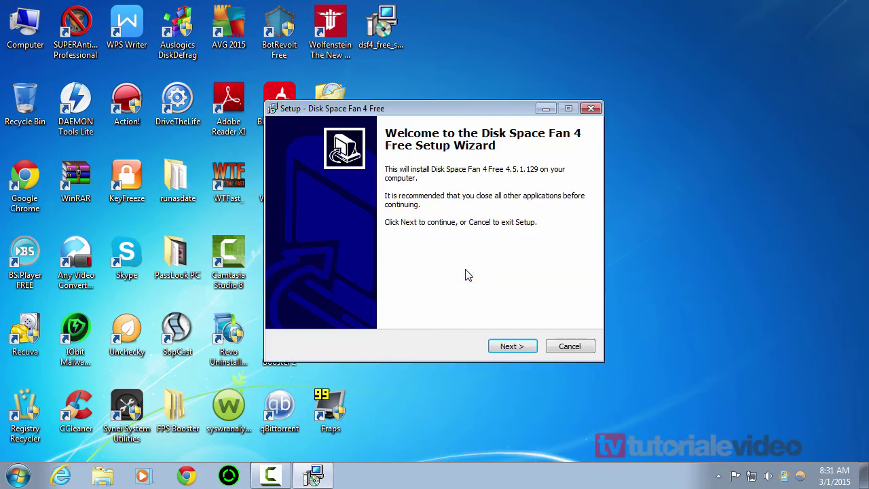
# - Browse the destination folders, then keep the default C:\Program Files (x86)\Cookapp\Disk Space Fan 4 Free and continue to the additional tasks
pyautogui.click(509, 346)
pyautogui.click(550, 220)
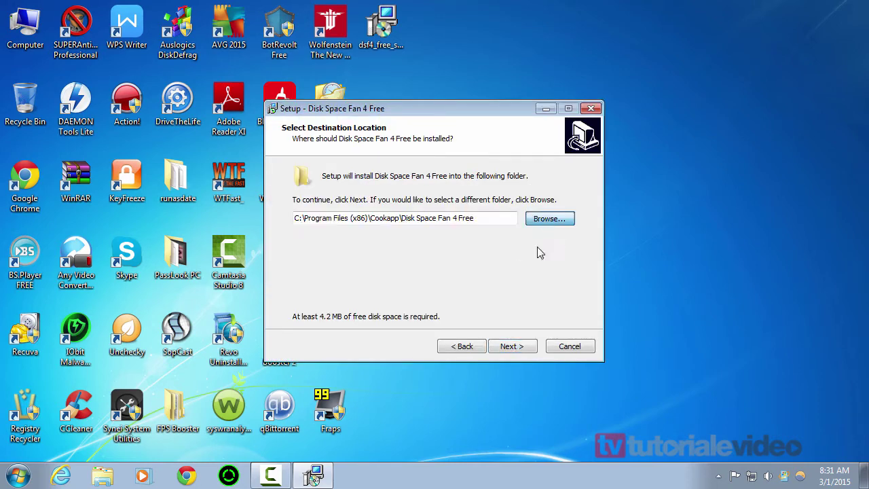
pyautogui.scroll(-5, 447, 281)
pyautogui.scroll(-10, 447, 281)
pyautogui.scroll(20, 446, 282)
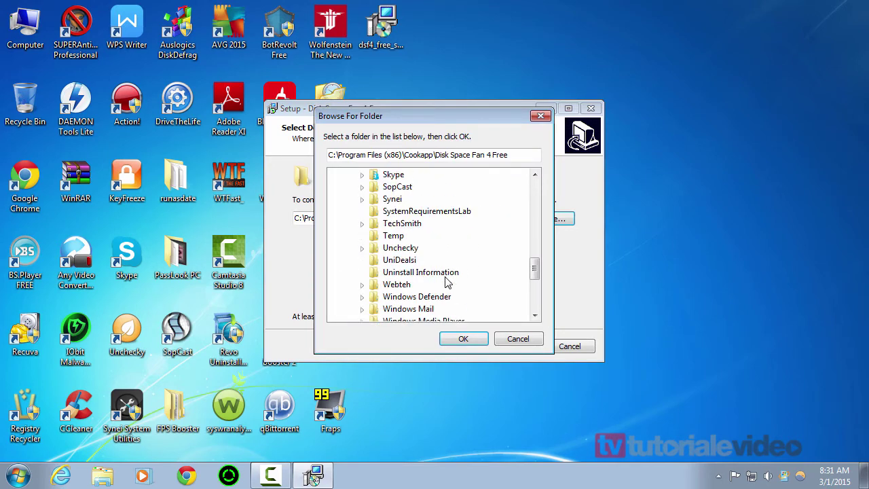
pyautogui.click(519, 340)
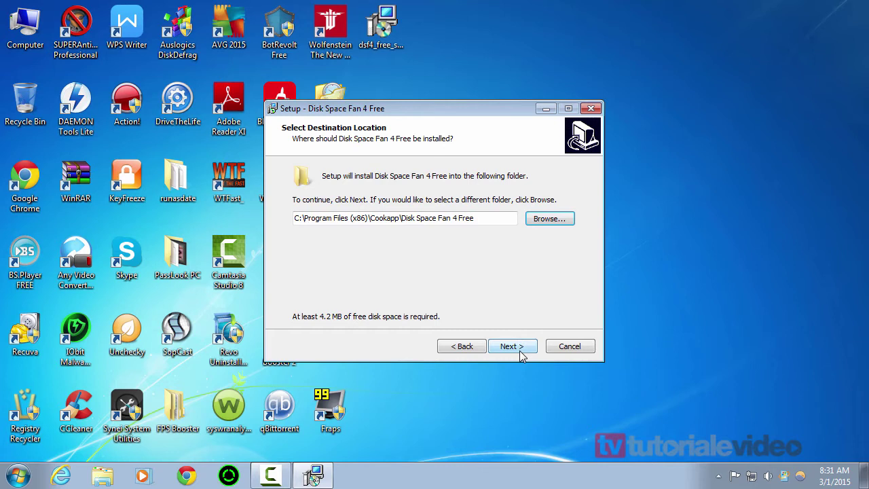
pyautogui.click(521, 354)
pyautogui.click(512, 349)
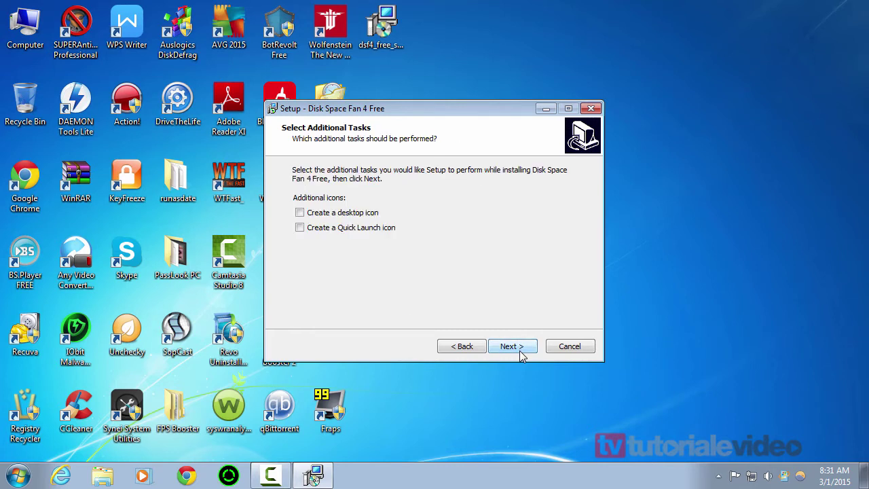
# - Enable the desktop icon, install Disk Space Fan 4 Free and finish the setup so the program launches
pyautogui.click(333, 215)
pyautogui.click(531, 346)
pyautogui.click(532, 347)
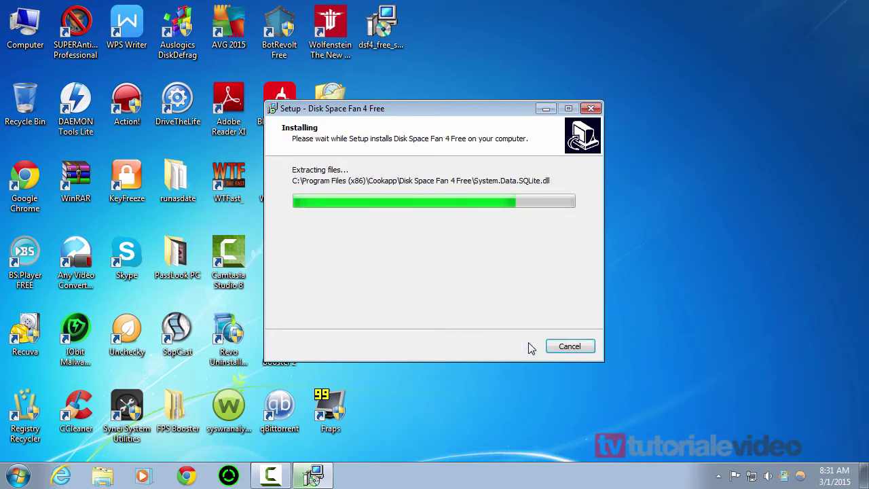
pyautogui.click(532, 347)
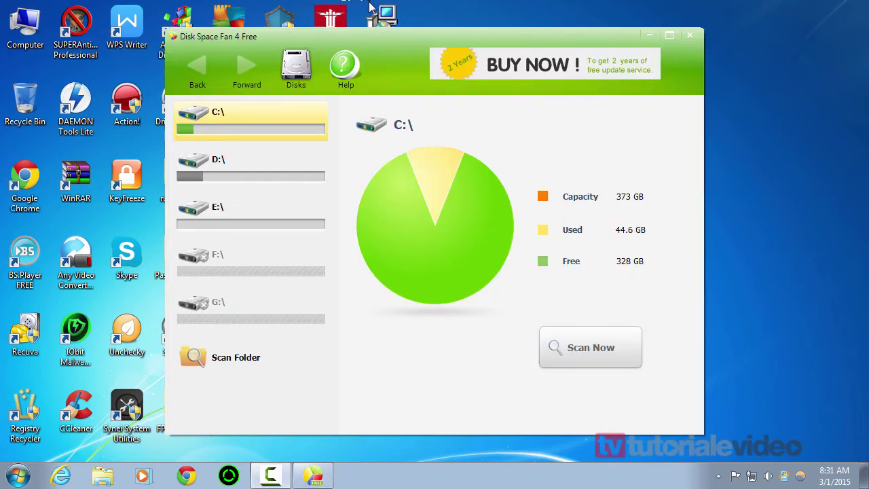
# - Compare the usage of drives C and D, then scan drive D
pyautogui.moveTo(389, 40); pyautogui.dragTo(460, 36)
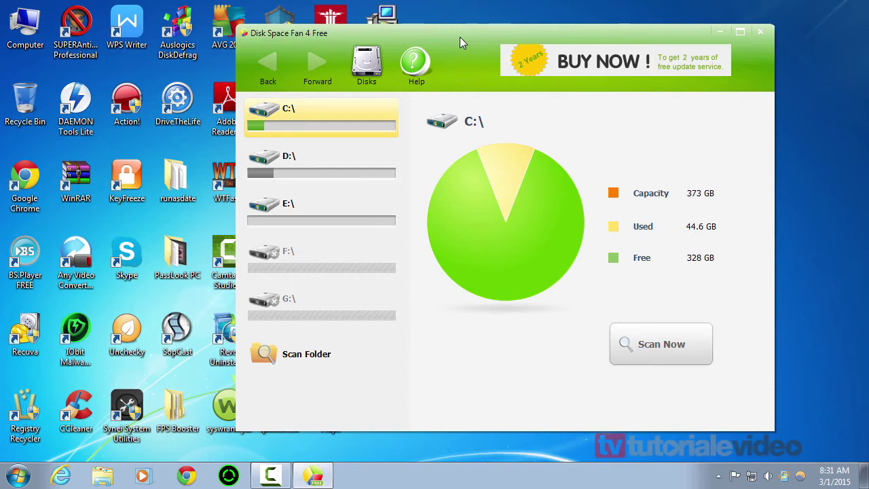
pyautogui.click(328, 174)
pyautogui.click(313, 134)
pyautogui.click(309, 157)
pyautogui.click(311, 112)
pyautogui.click(273, 156)
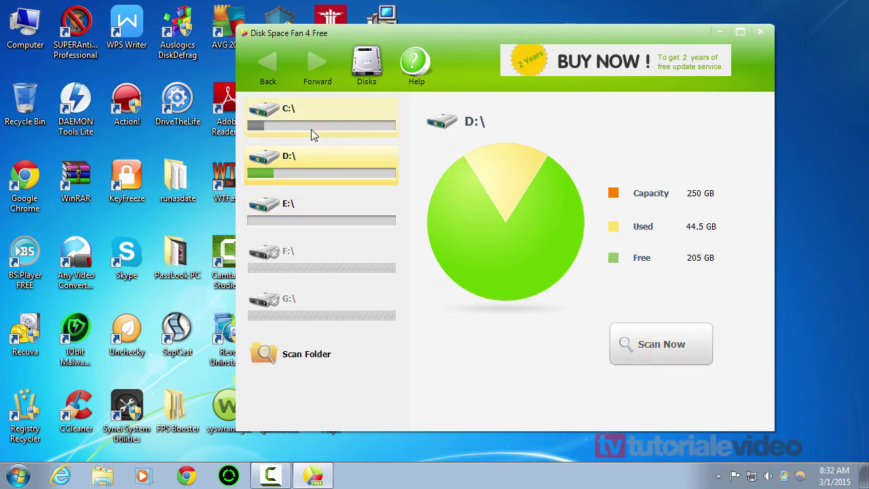
pyautogui.click(613, 362)
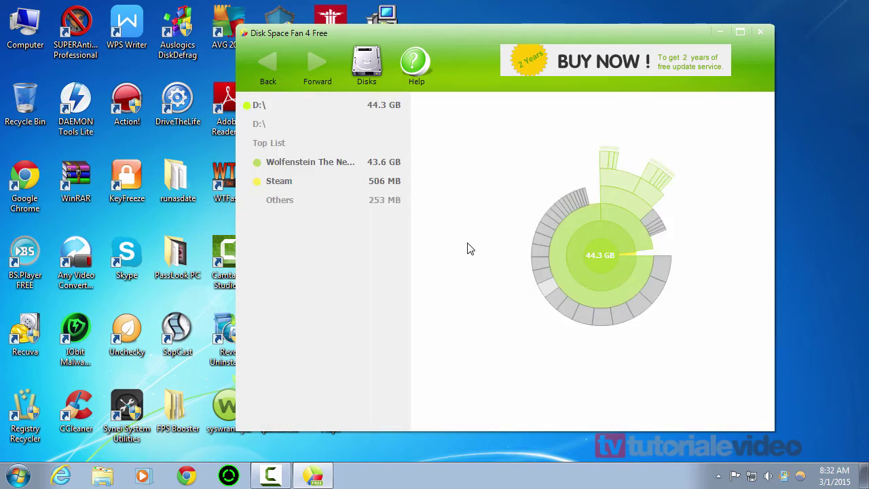
# - Inspect the folder segments in drive D's usage chart and open the bink folder in Windows Explorer, then close its window
pyautogui.moveTo(543, 278)
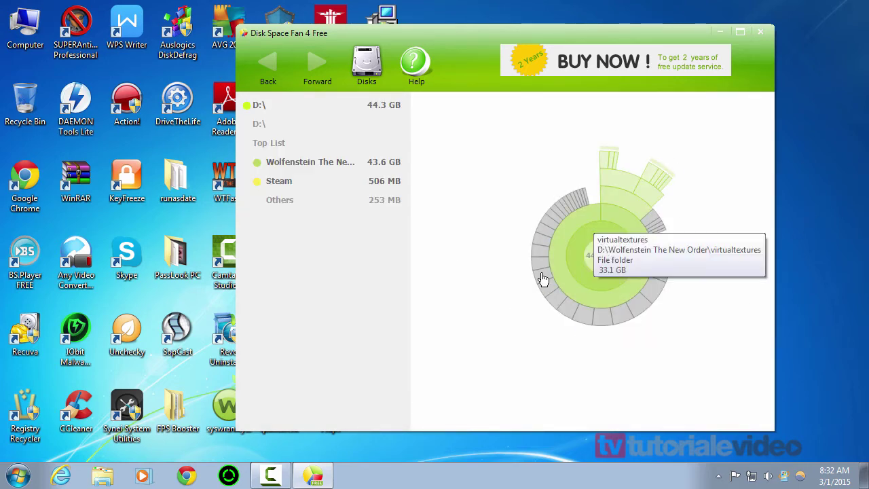
pyautogui.moveTo(551, 217)
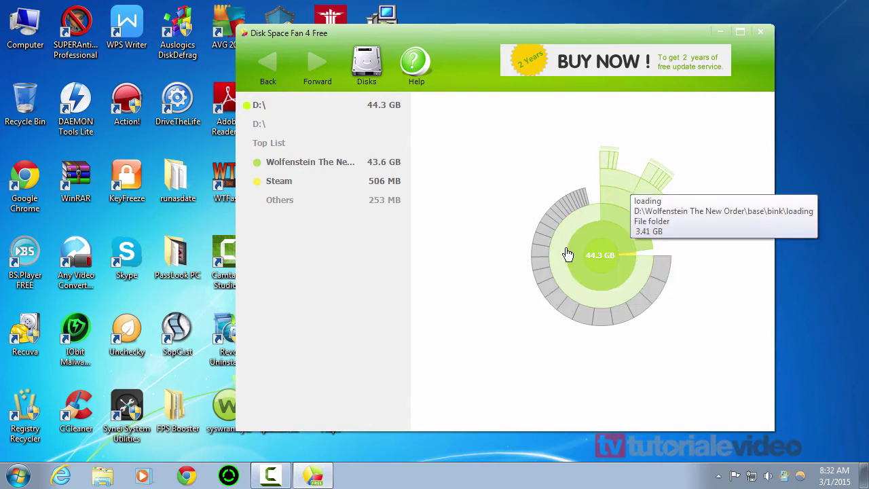
pyautogui.moveTo(576, 274)
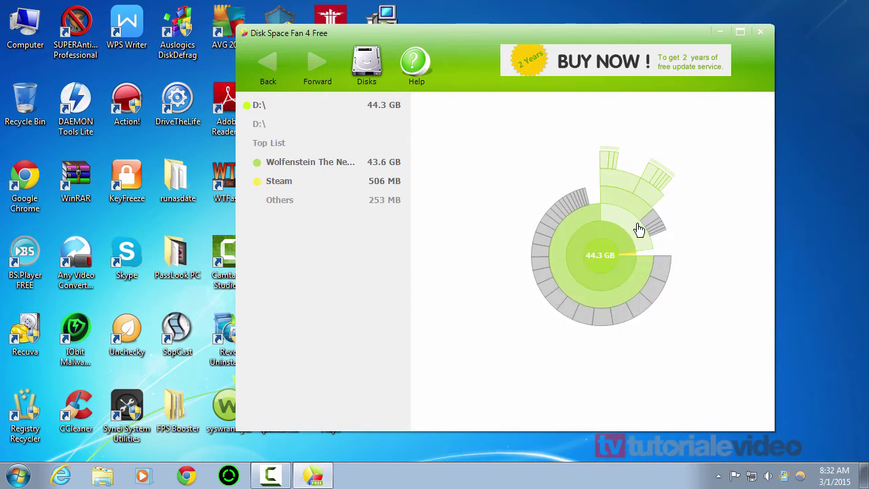
pyautogui.rightClick(639, 203)
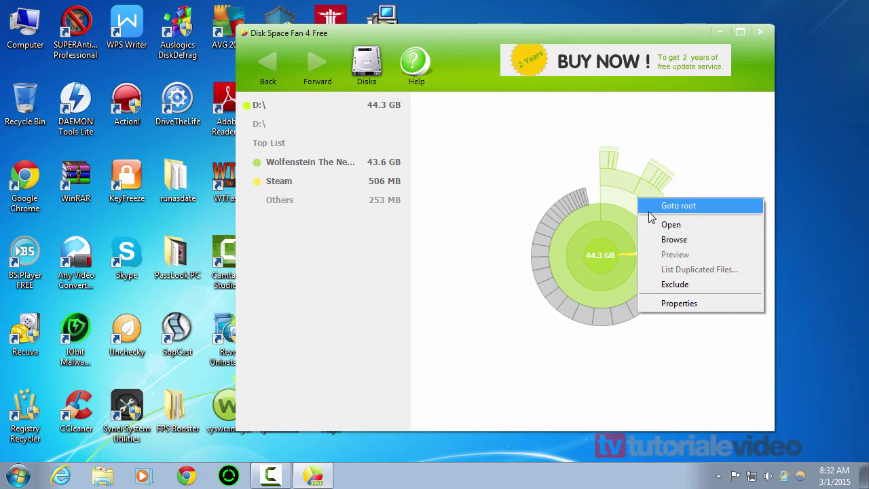
pyautogui.doubleClick(674, 232)
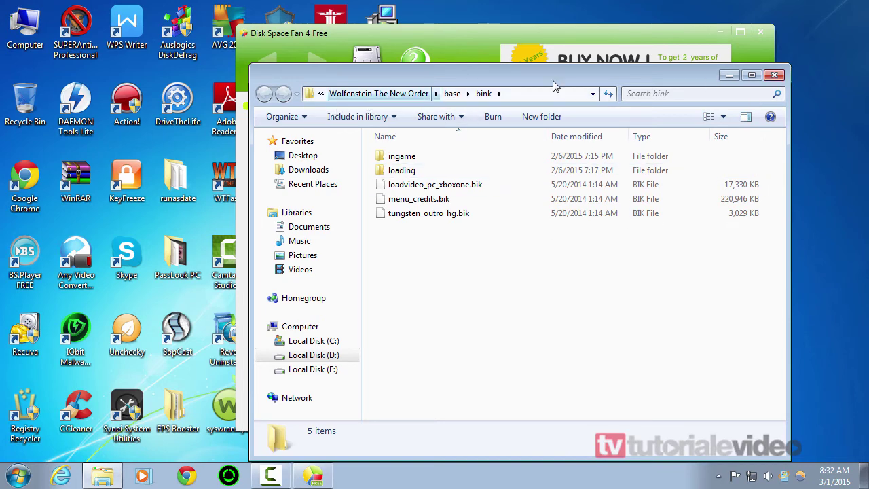
pyautogui.click(774, 75)
# - Examine the Wolfenstein The New Order segments and open the root of drive D from the chart's centre, then close its window
pyautogui.moveTo(600, 228)
pyautogui.moveTo(592, 285)
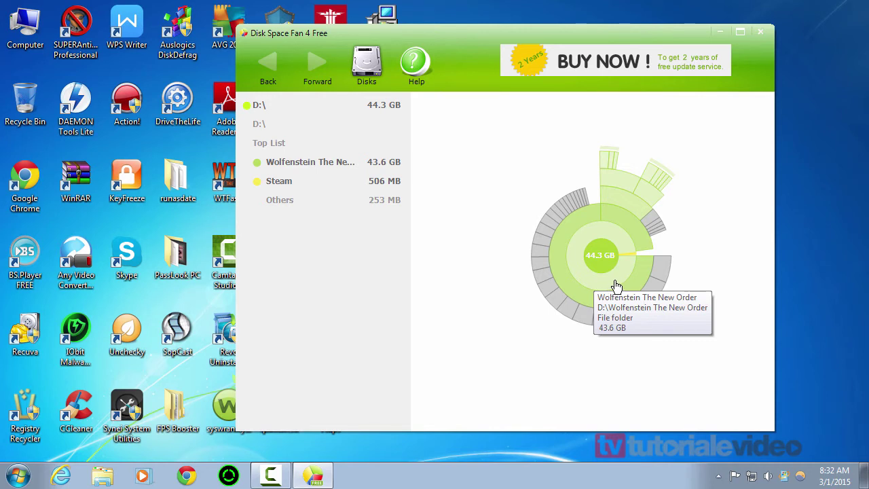
pyautogui.moveTo(609, 297)
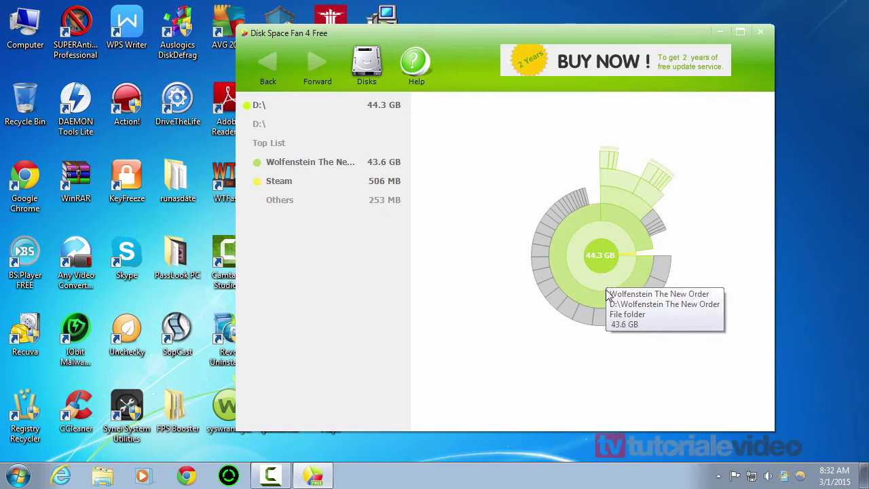
pyautogui.moveTo(591, 265)
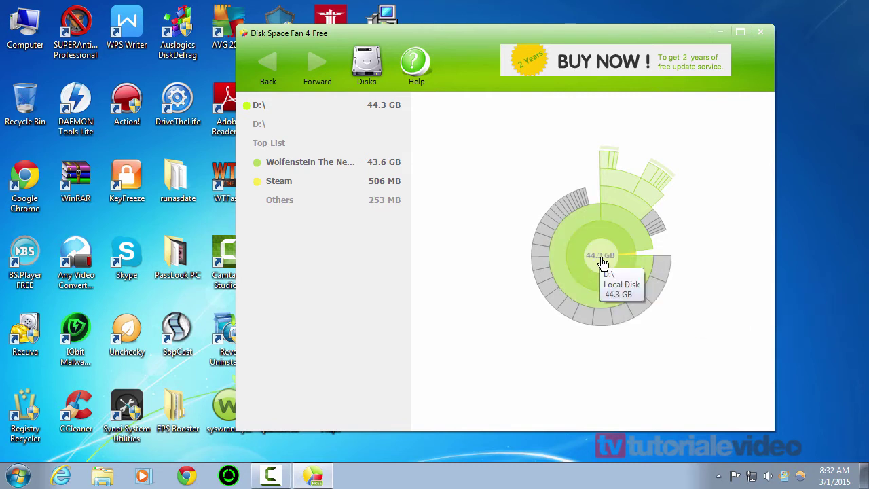
pyautogui.rightClick(603, 263)
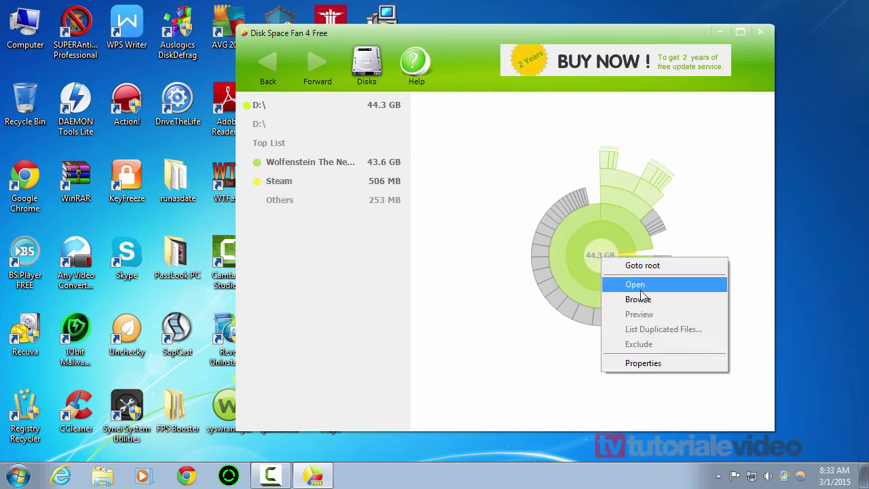
pyautogui.click(635, 284)
pyautogui.click(773, 75)
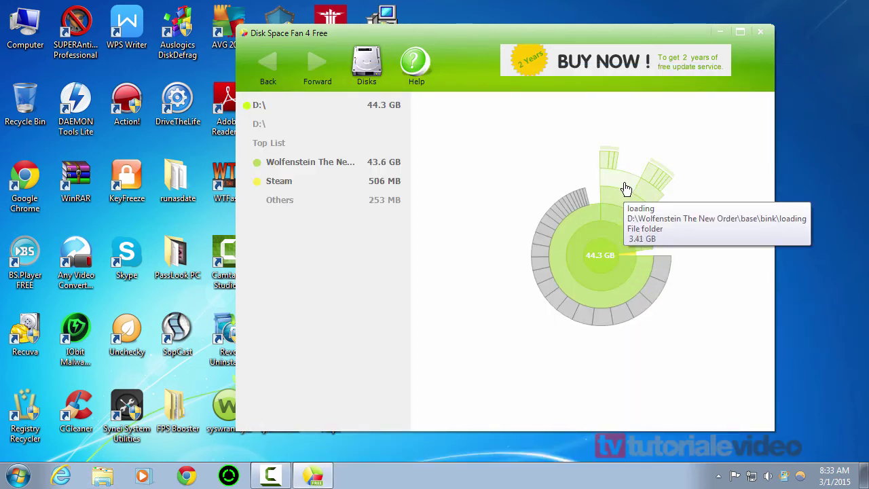
# - Check the options offered for the loading folder, then send drive D's usage chart to its root
pyautogui.rightClick(626, 189)
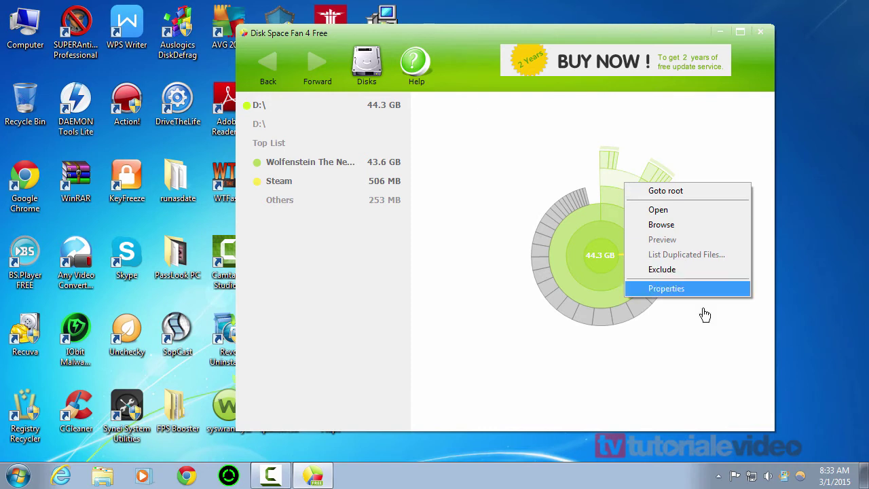
pyautogui.click(689, 389)
pyautogui.moveTo(628, 217)
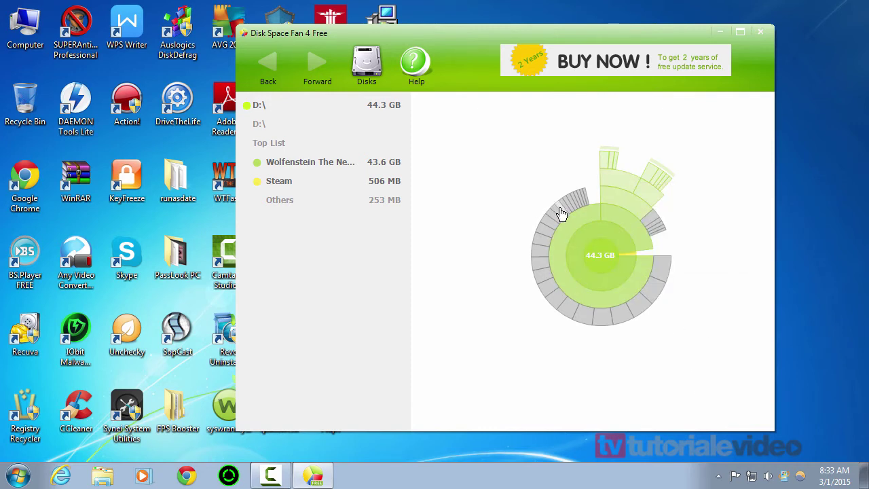
pyautogui.rightClick(583, 227)
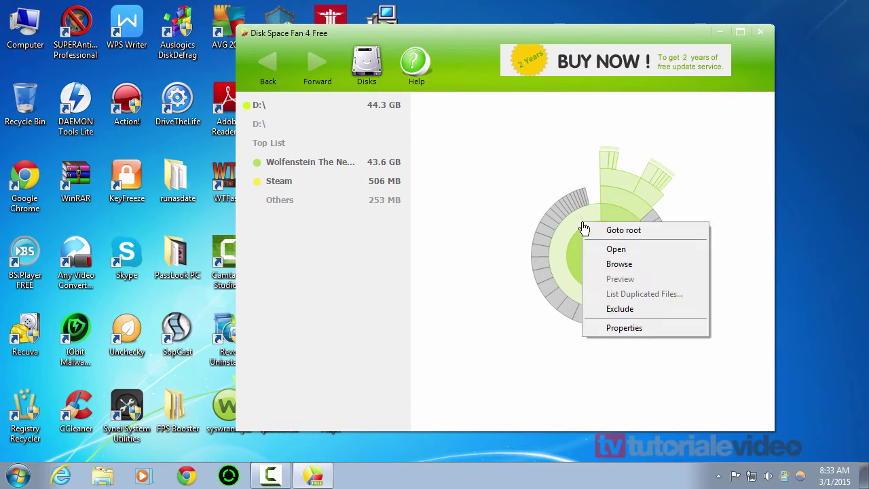
pyautogui.click(621, 234)
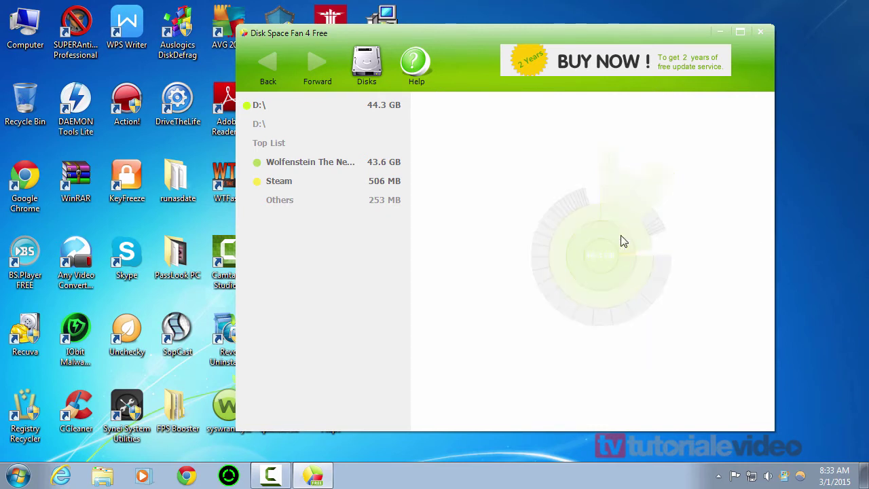
# - Open the virtualtextures folder in Windows Explorer from the usage chart, then close its window
pyautogui.rightClick(564, 262)
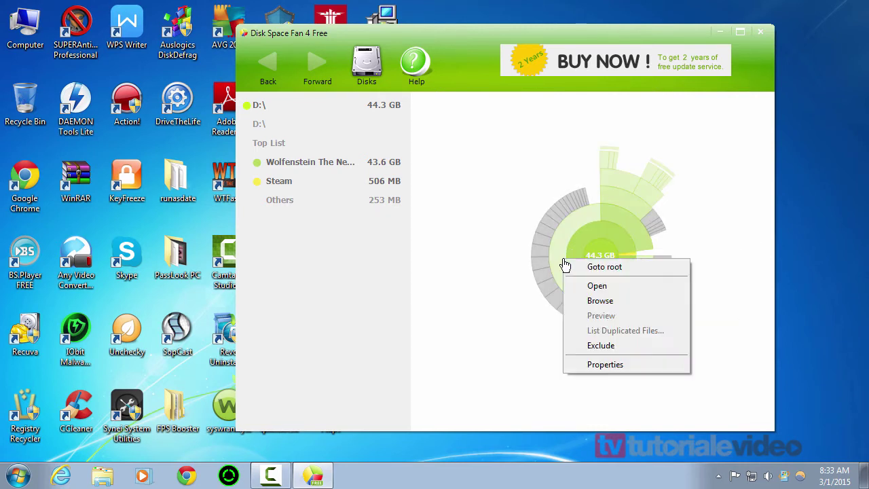
pyautogui.click(592, 286)
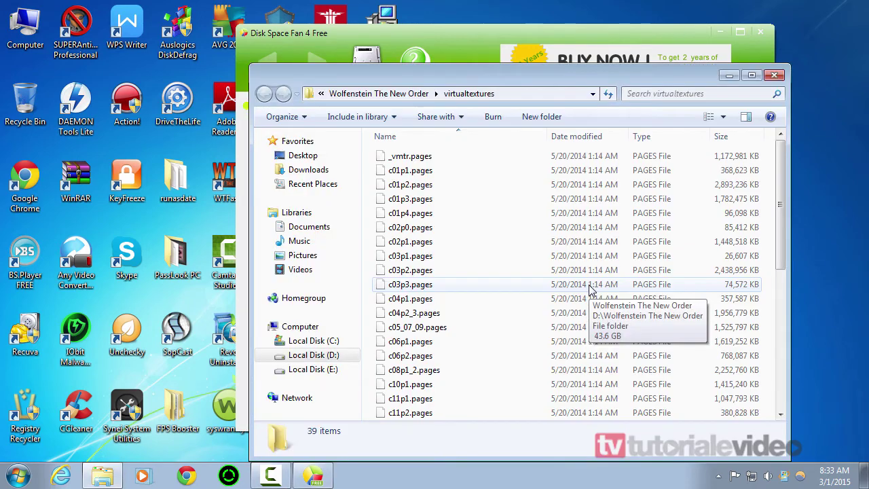
pyautogui.click(774, 74)
# - Browse to the virtualtextures folder's location inside Wolfenstein The New Order, clear the selection there and close the window
pyautogui.rightClick(593, 217)
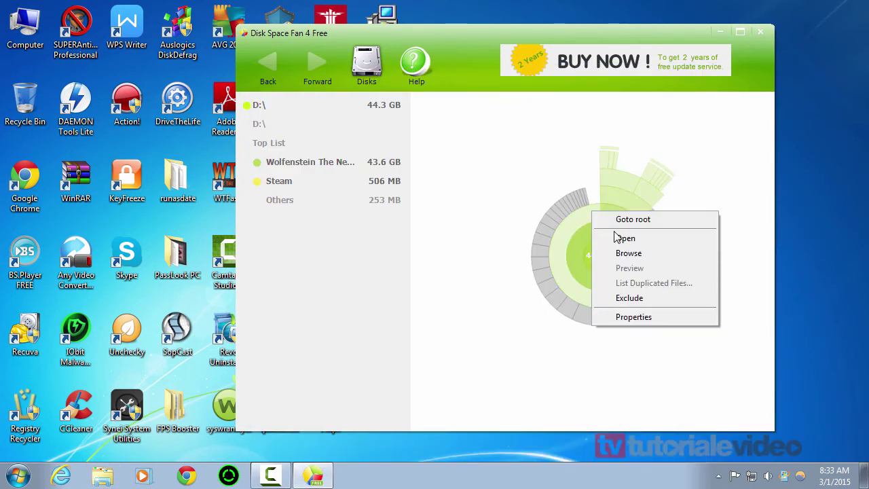
pyautogui.click(632, 248)
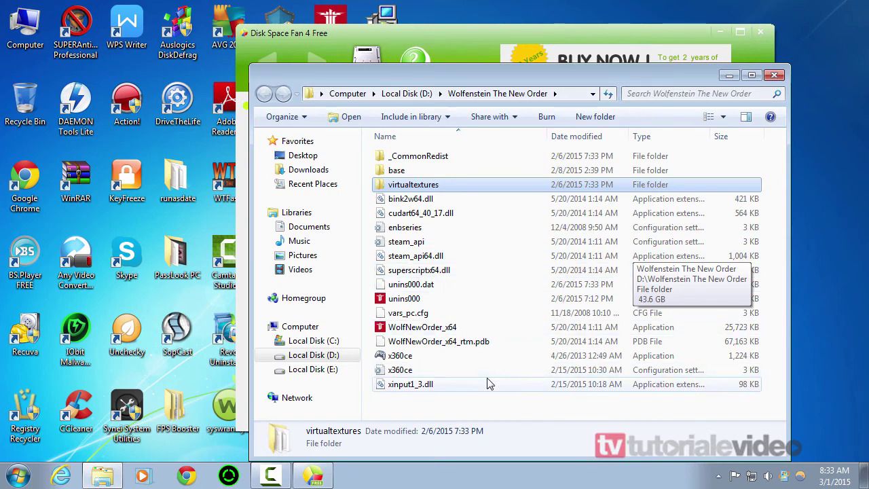
pyautogui.click(480, 413)
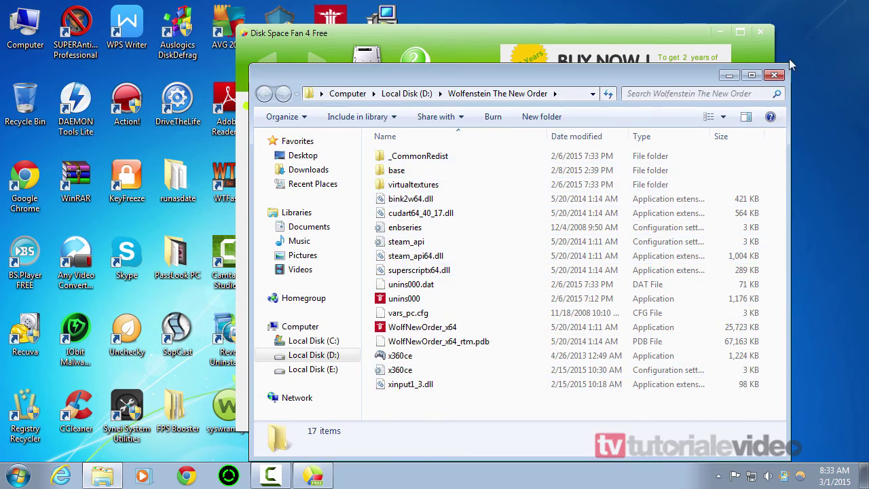
pyautogui.click(775, 74)
# - Exclude the virtualtextures folder from drive D's usage chart
pyautogui.moveTo(654, 191)
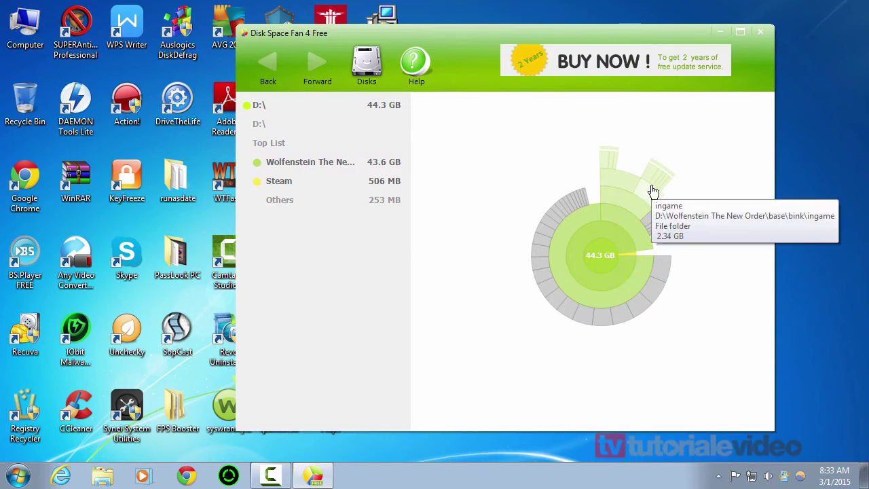
pyautogui.rightClick(569, 232)
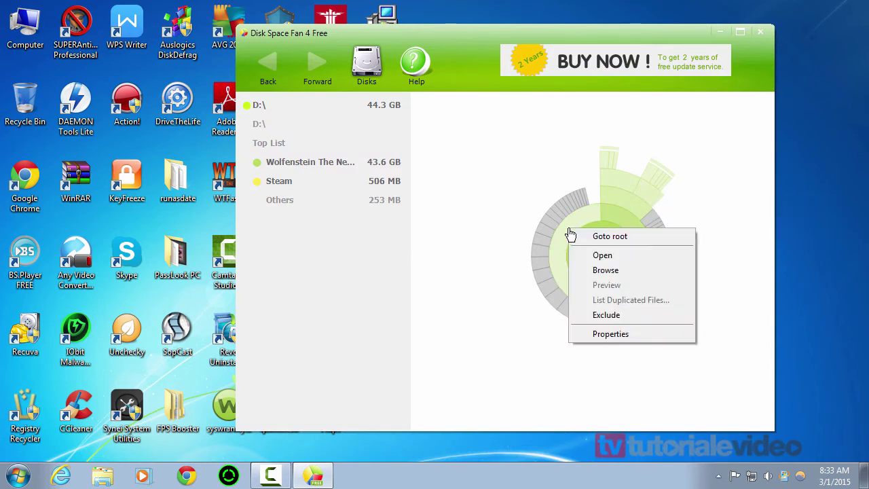
pyautogui.click(606, 314)
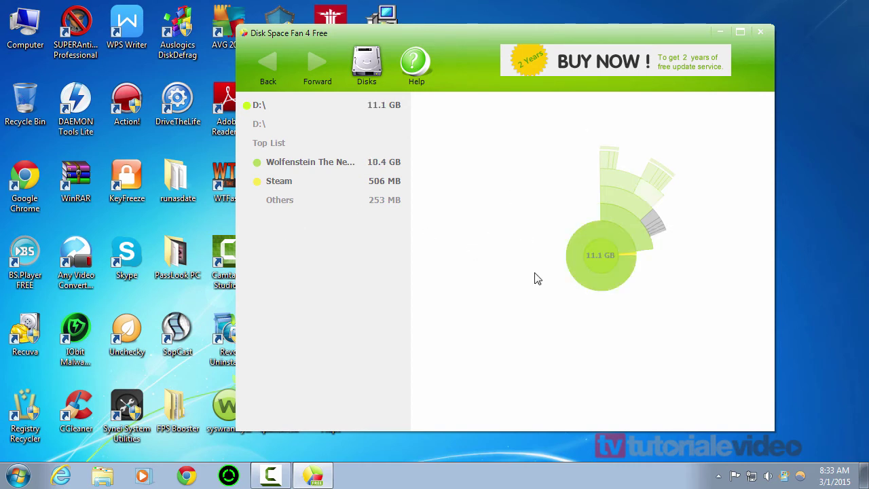
# - View the properties of the Wolfenstein The New Order folder from the chart, then close them
pyautogui.rightClick(592, 280)
pyautogui.click(646, 381)
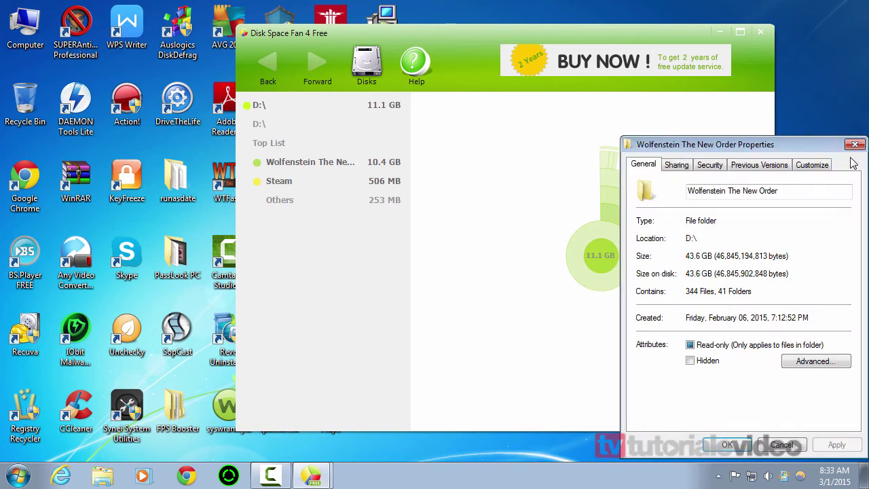
pyautogui.click(854, 143)
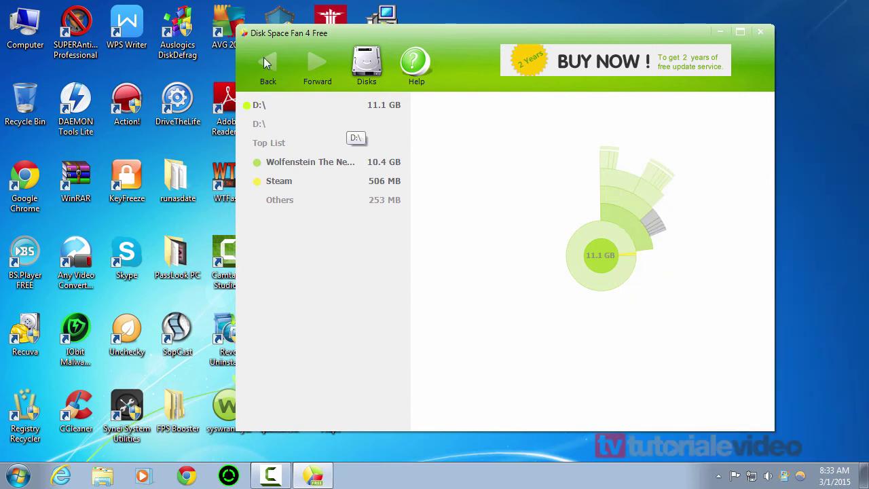
# - Close and relaunch Disk Space Fan 4 Free, view drive D's usage and reload the disk overview
pyautogui.click(759, 34)
pyautogui.doubleClick(387, 112)
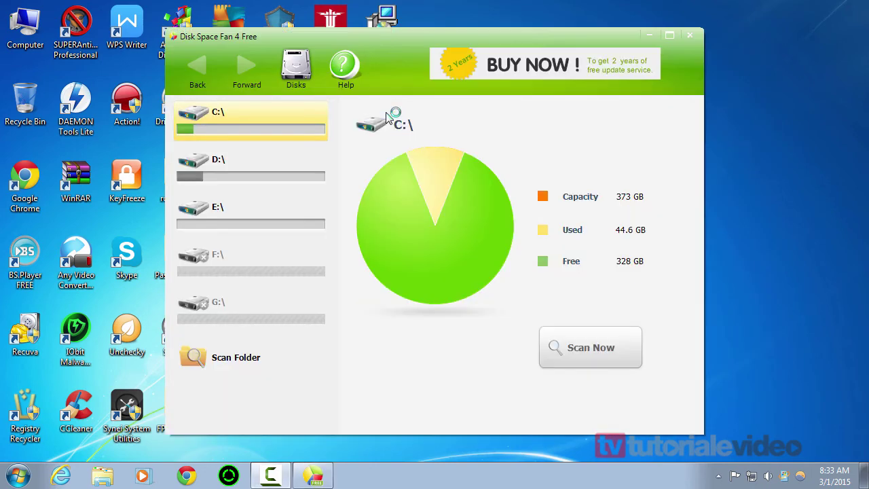
pyautogui.click(304, 182)
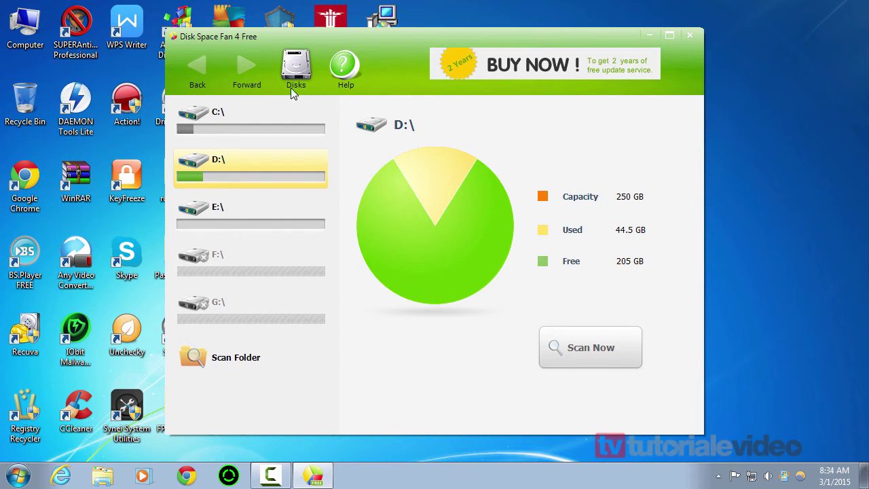
pyautogui.click(296, 70)
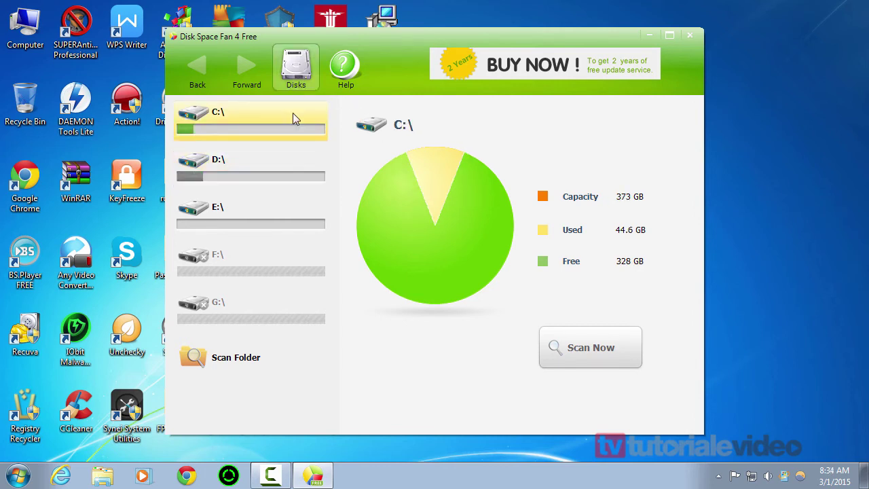
# - View the Scan Folder option and its directory picker, then cancel the picker without choosing a folder
pyautogui.click(225, 366)
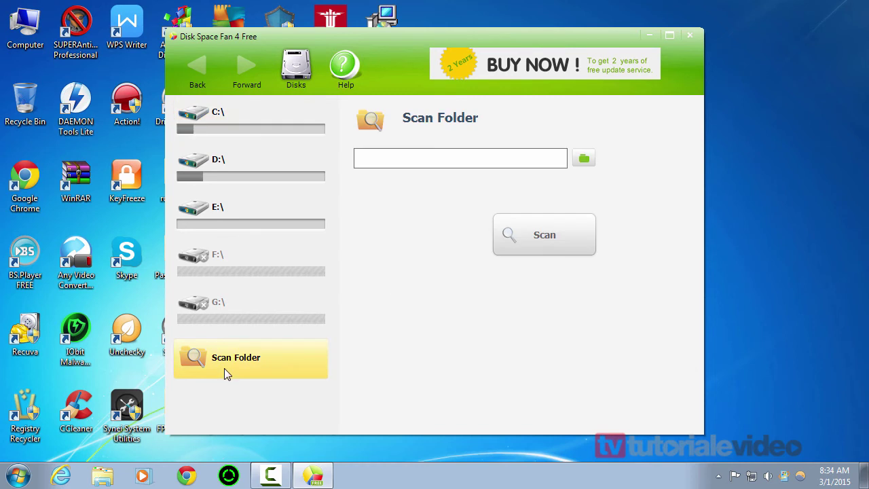
pyautogui.click(584, 159)
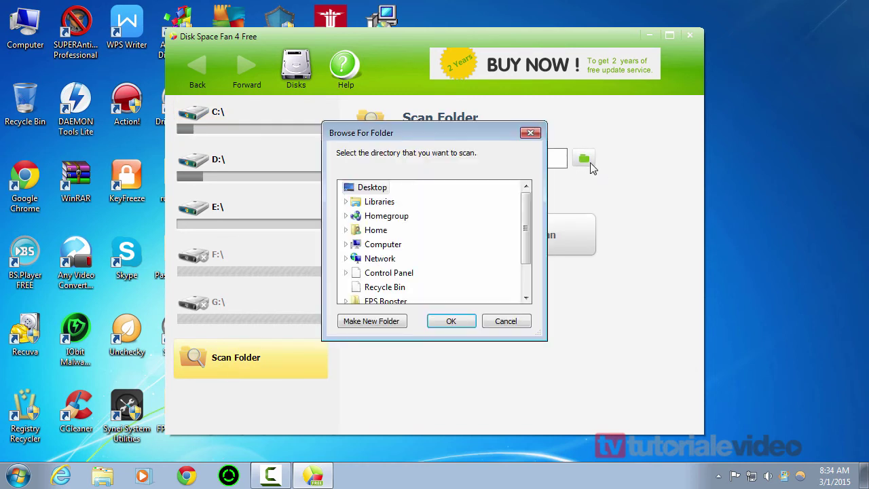
pyautogui.click(506, 322)
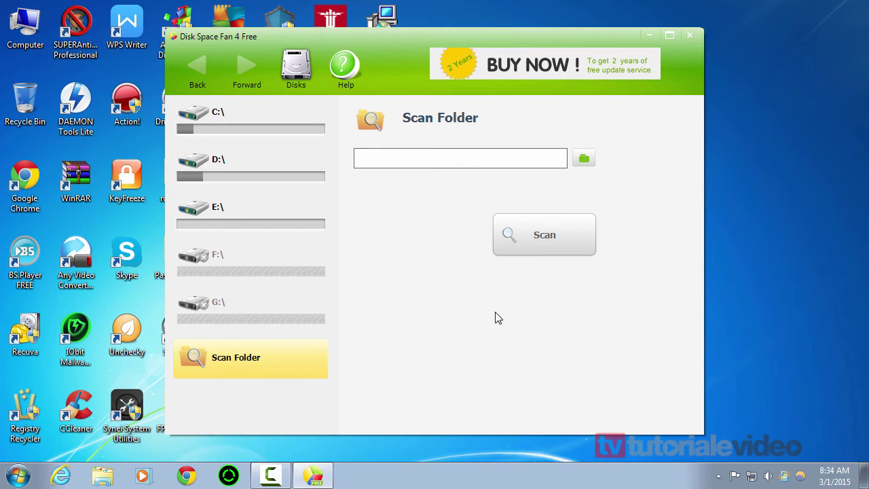
# - Compare the usage of drives C, D and E, then scan drive D
pyautogui.click(266, 120)
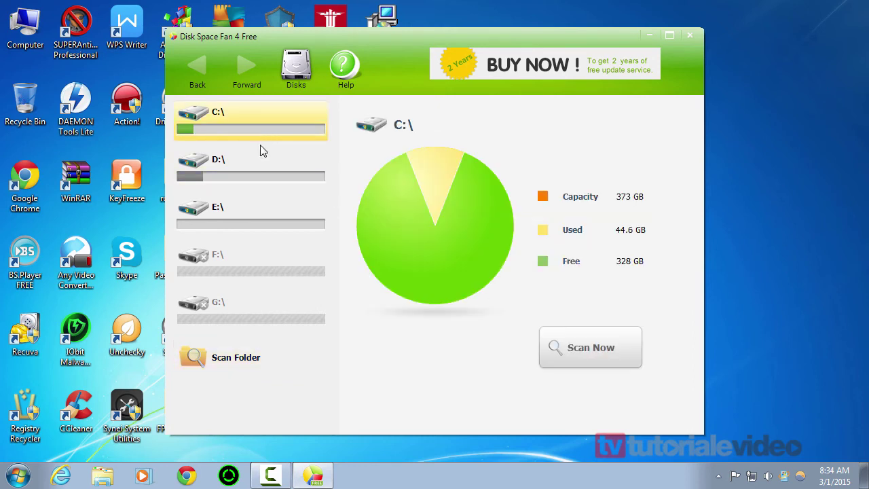
pyautogui.click(259, 160)
pyautogui.click(252, 216)
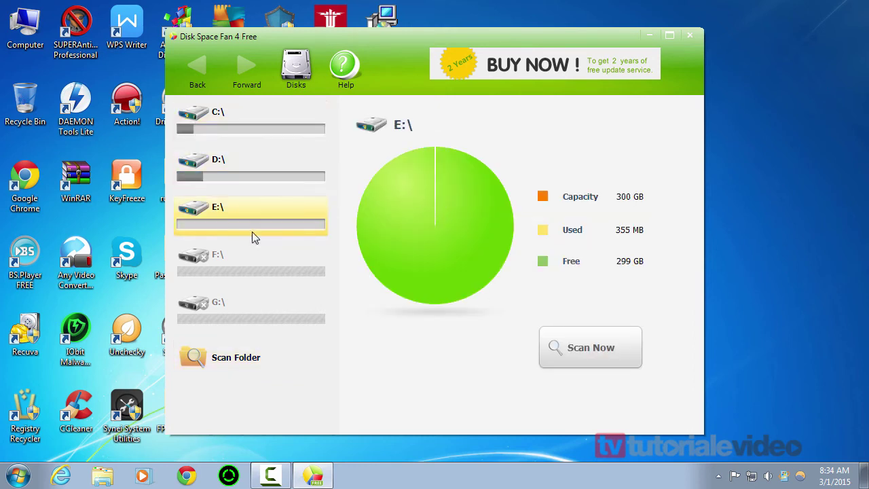
pyautogui.click(246, 190)
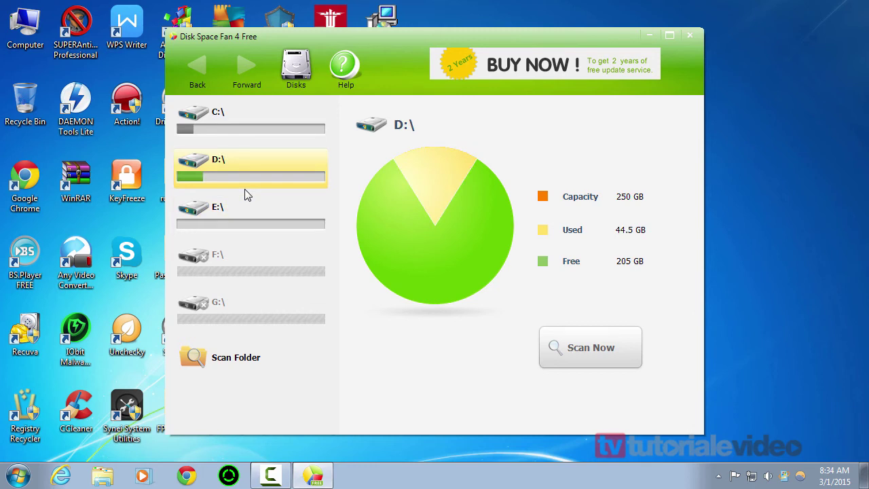
pyautogui.click(579, 341)
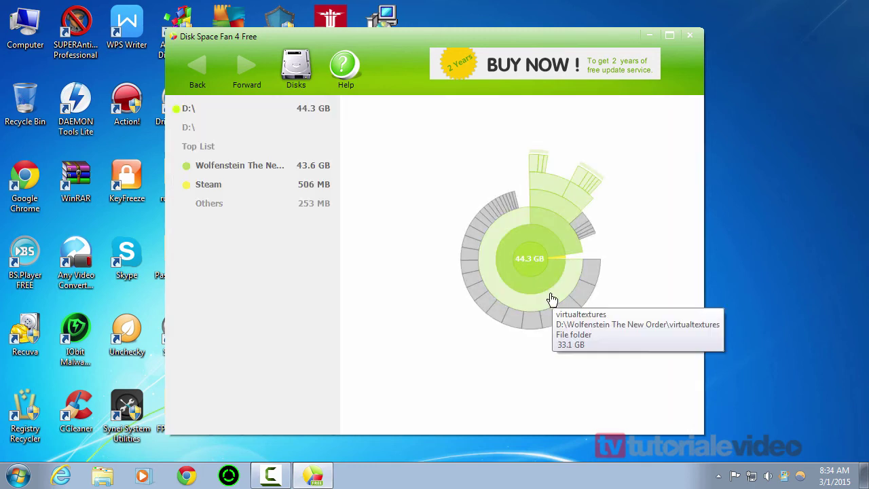
# - Review the options offered for the virtualtextures folder, the chart's D:\ centre and an outer grey segment
pyautogui.rightClick(552, 300)
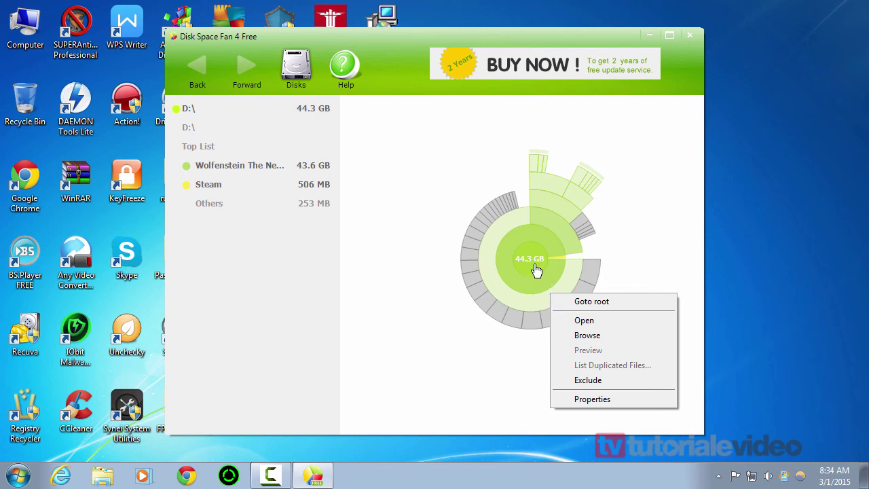
pyautogui.click(398, 252)
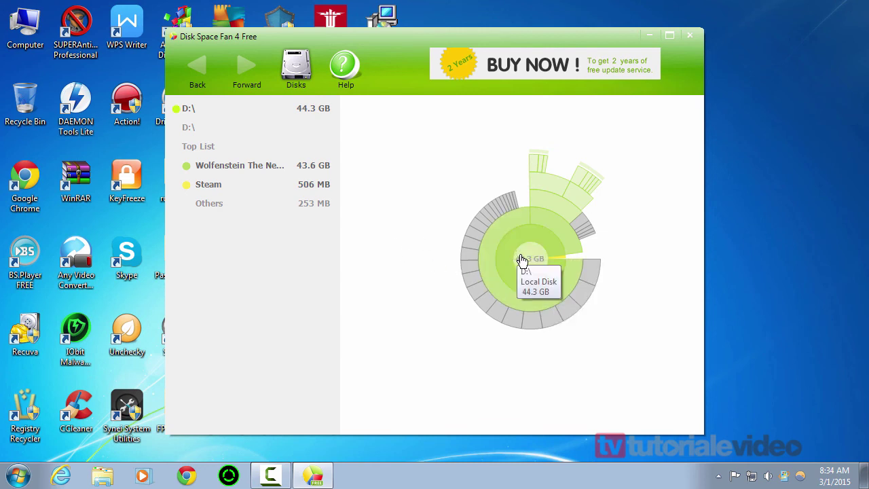
pyautogui.rightClick(521, 259)
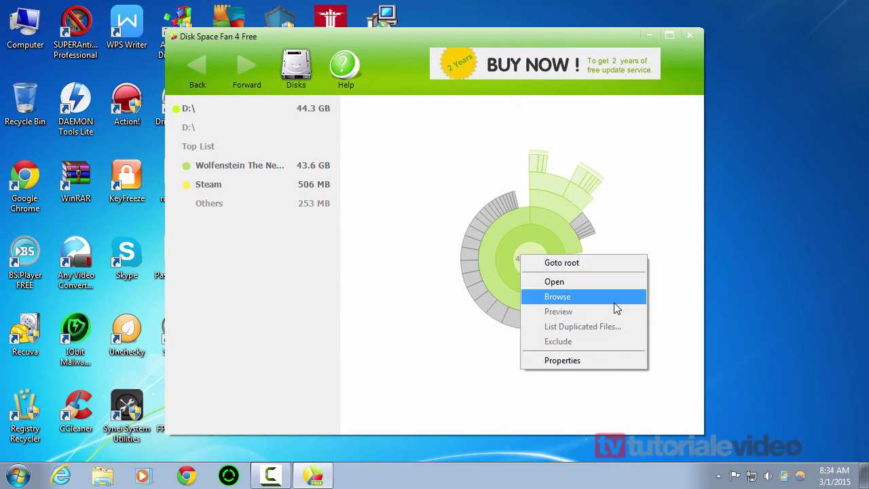
pyautogui.click(588, 265)
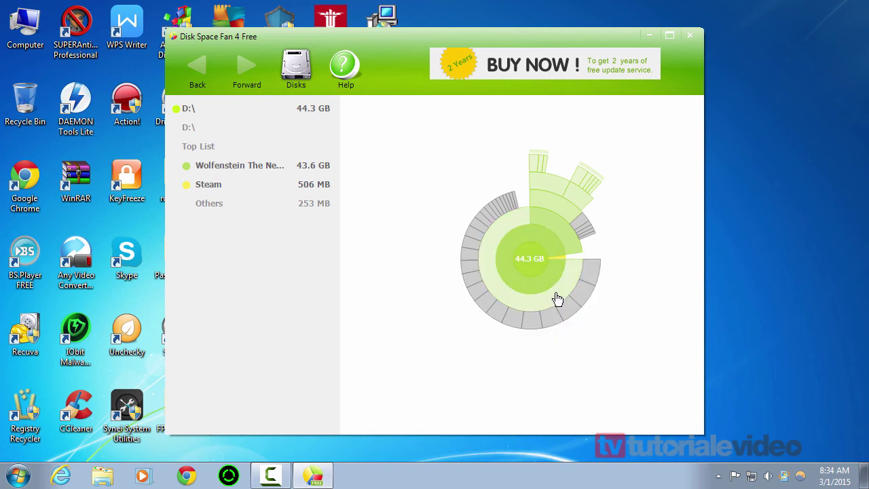
pyautogui.rightClick(556, 292)
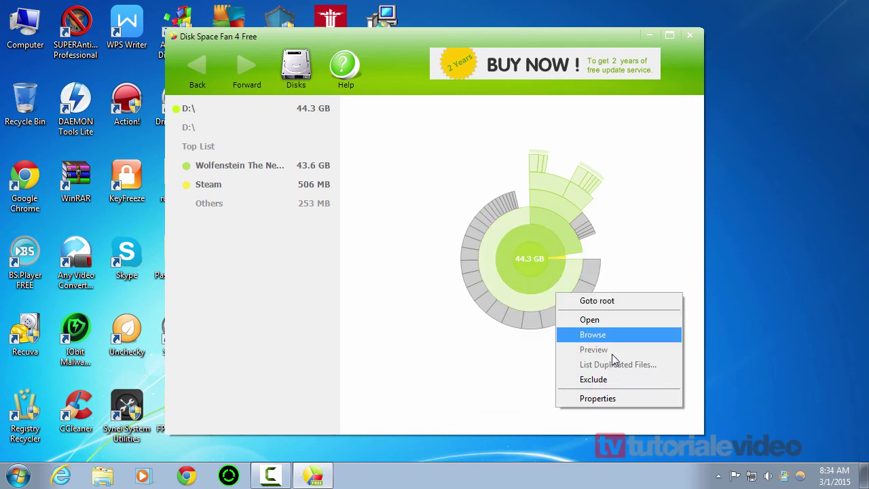
pyautogui.click(456, 351)
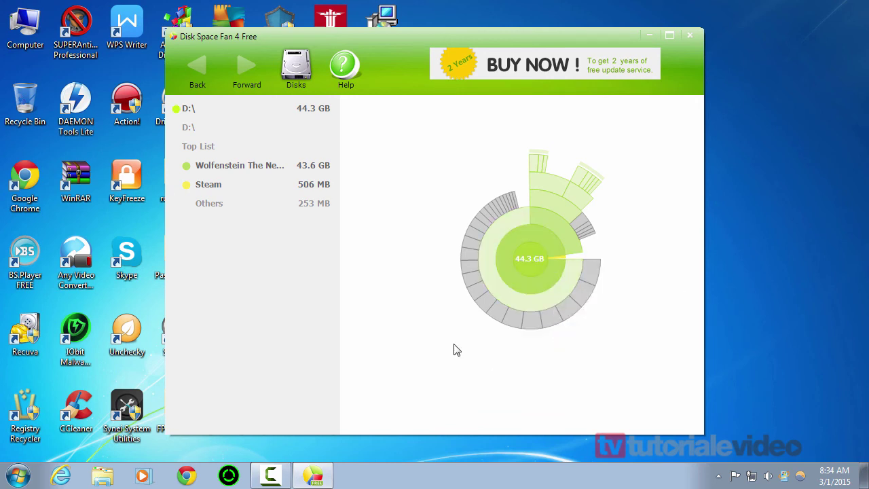
pyautogui.rightClick(479, 292)
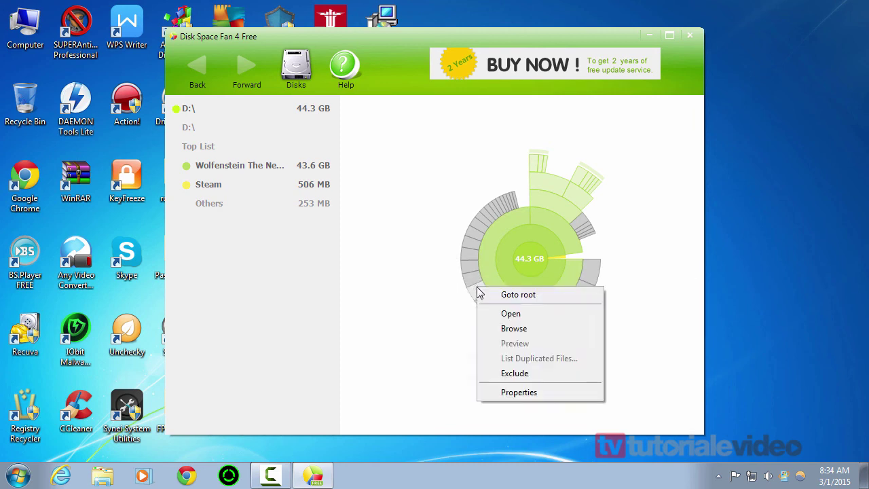
pyautogui.click(427, 324)
# - Select Wolfenstein The New Order in the Top List, then return to the disk overview
pyautogui.click(220, 163)
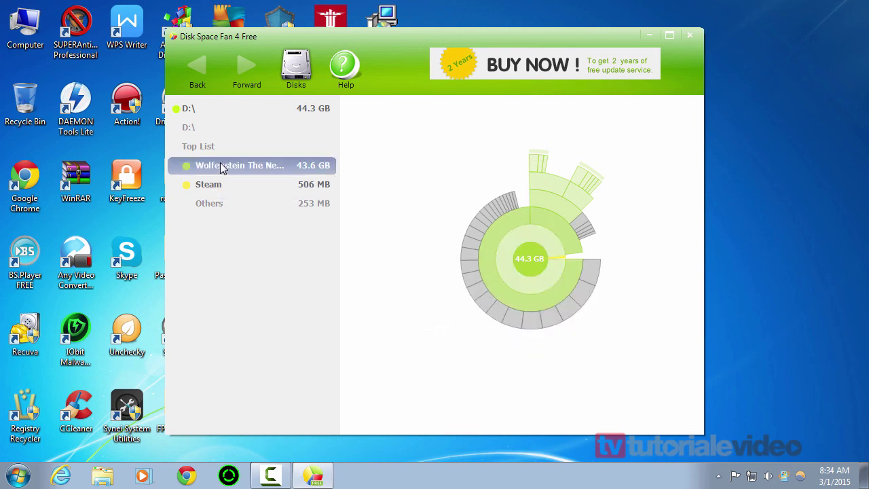
pyautogui.rightClick(220, 163)
pyautogui.click(194, 217)
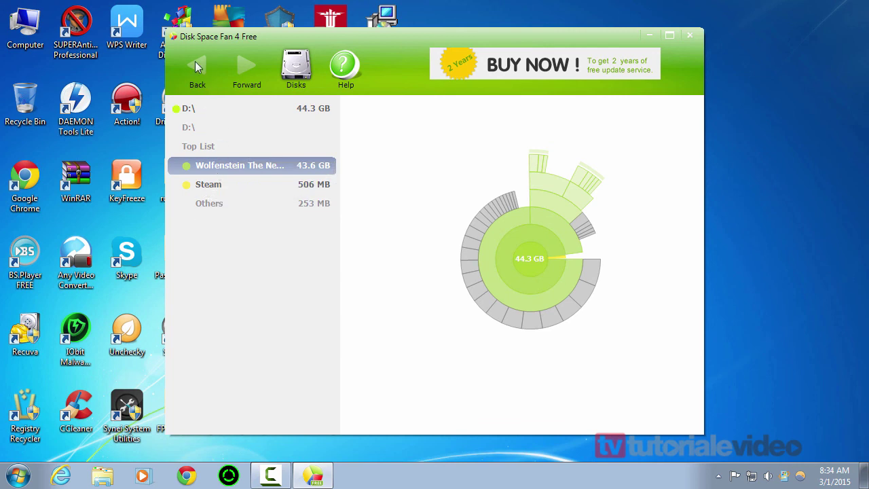
pyautogui.click(296, 67)
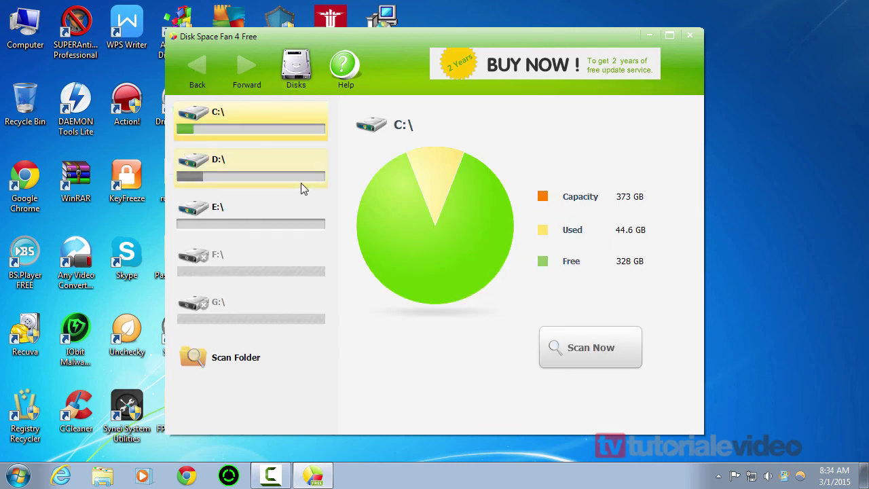